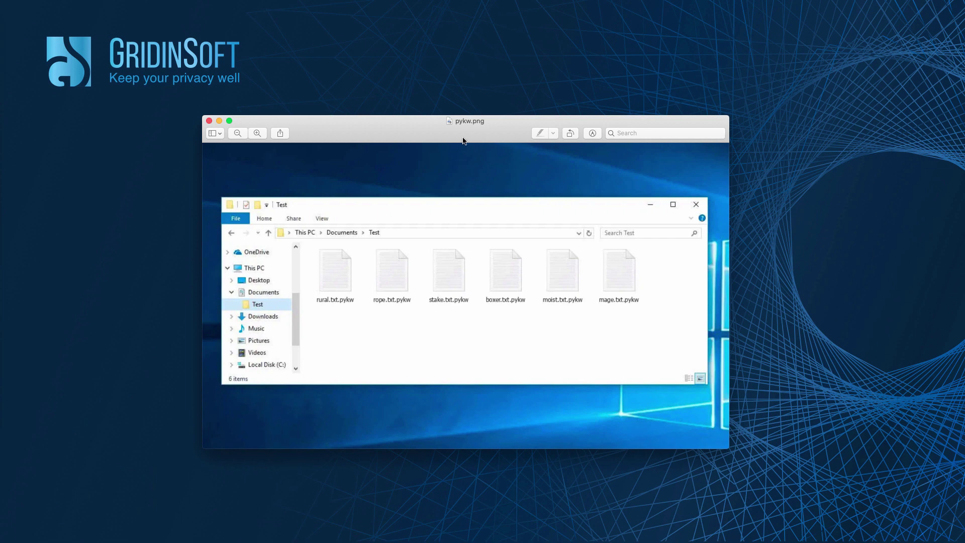
- Dismiss the image's rename options, then load system-tips.net/download-removal-tool in Chrome
click(486, 120)
click(327, 200)
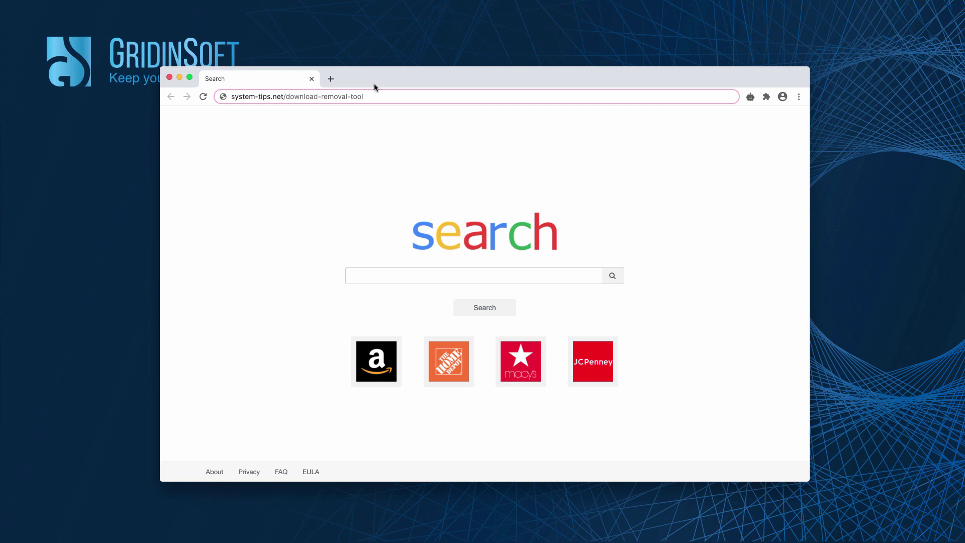
key(Return)
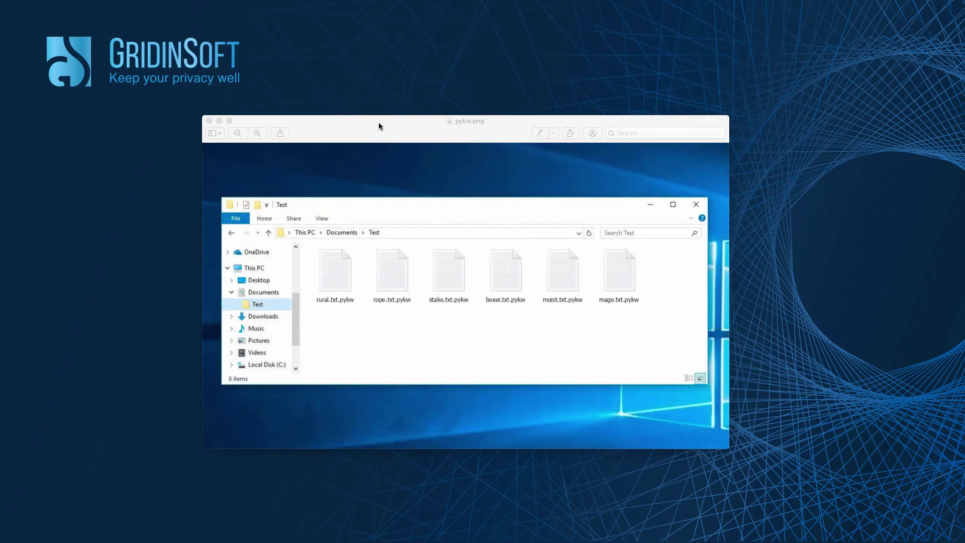
click(378, 122)
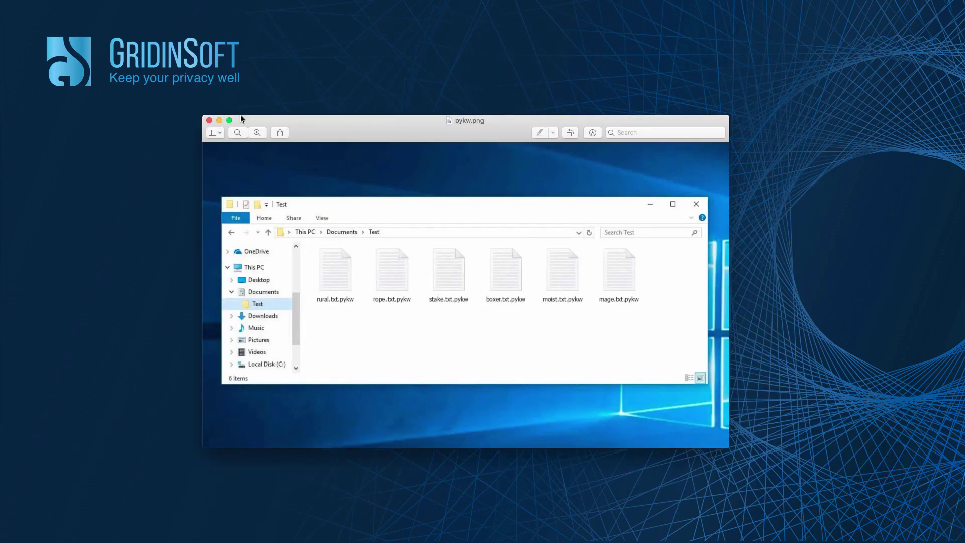